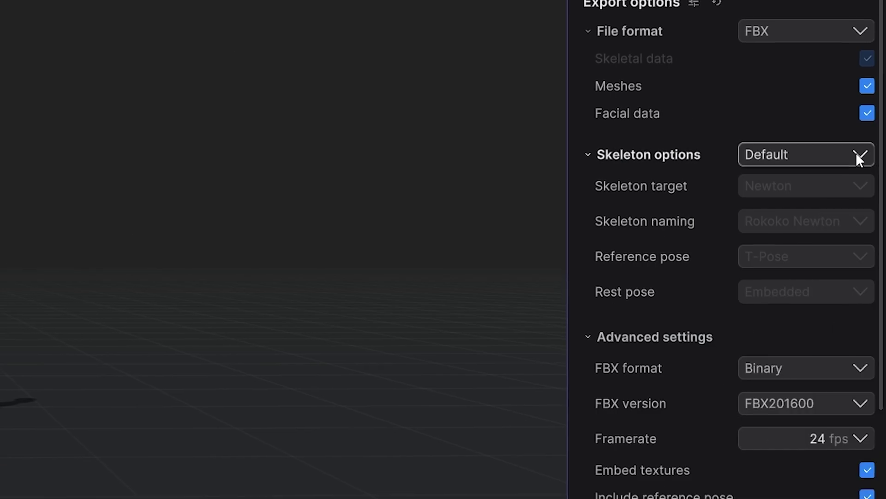
Step: Set the export's Skeleton option to the iClone preset
left_click(856, 153)
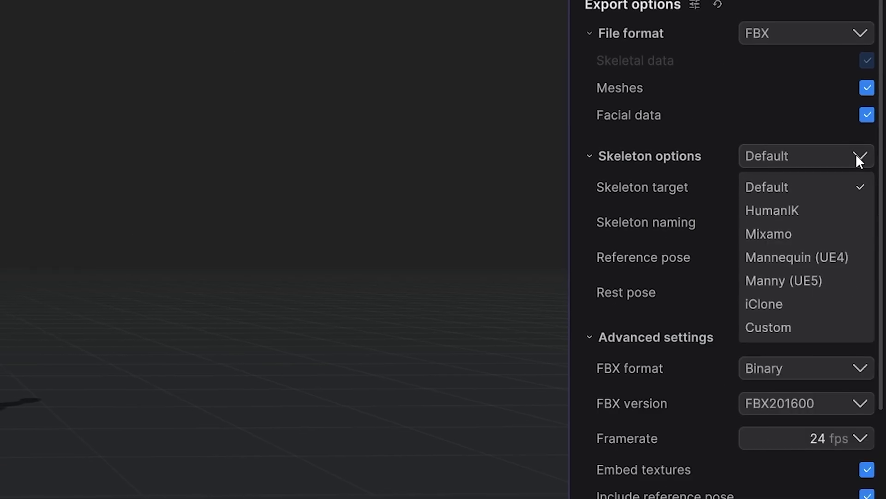
left_click(768, 306)
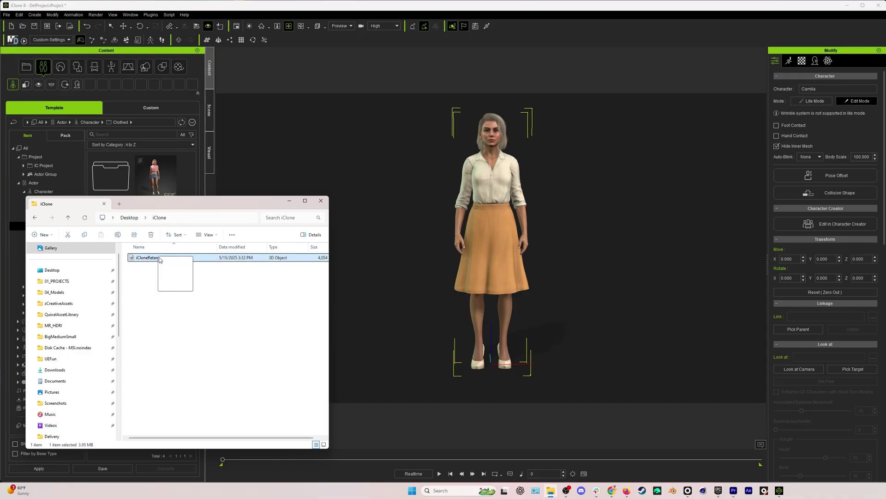
Step: Drop iCloneRetarget.fbx onto Camila, then play and scrub the imported mocap to about frame 948
left_click_drag(485, 218, 485, 218)
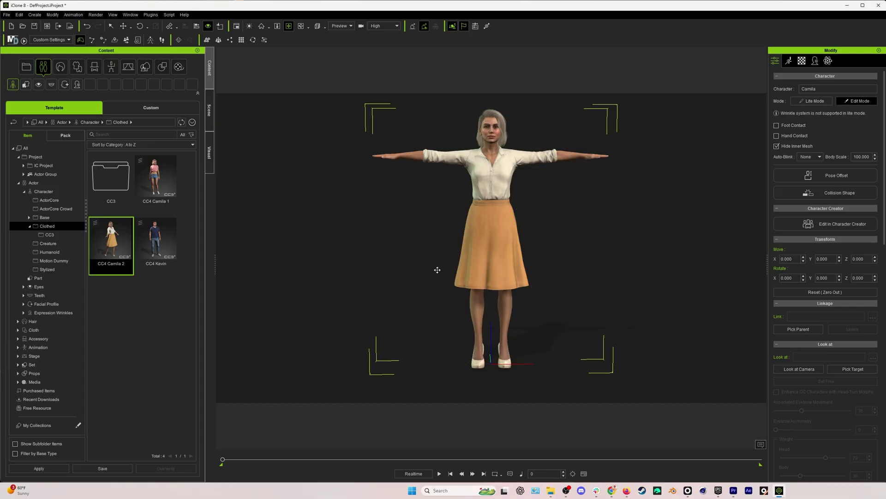
key("space")
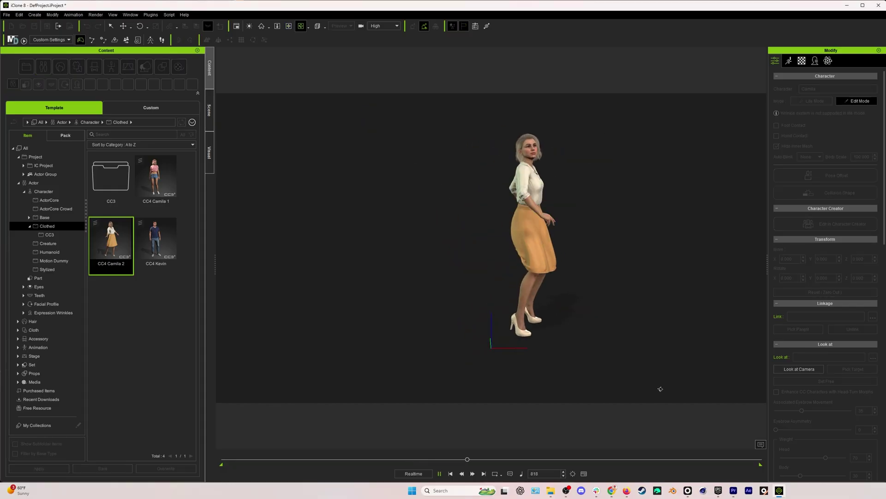
double_click(495, 137)
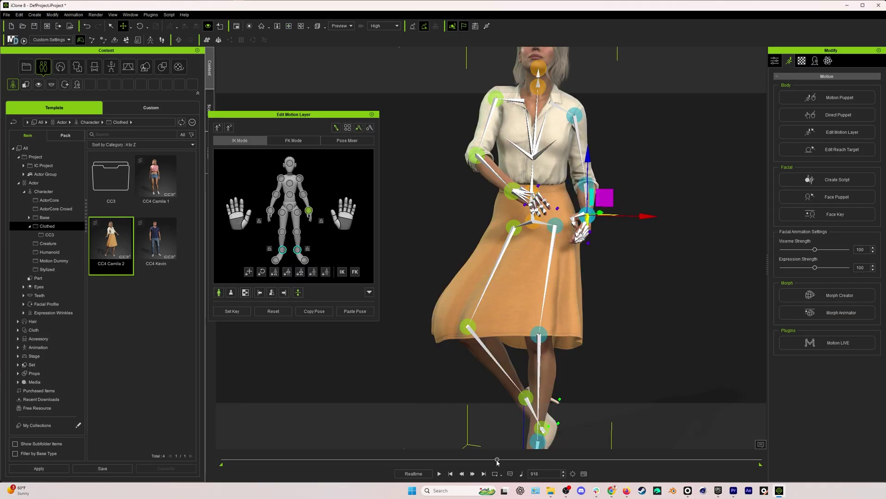
mouse_move(497, 462)
left_mouse_down()
mouse_move(486, 463)
mouse_move(508, 462)
left_mouse_up()
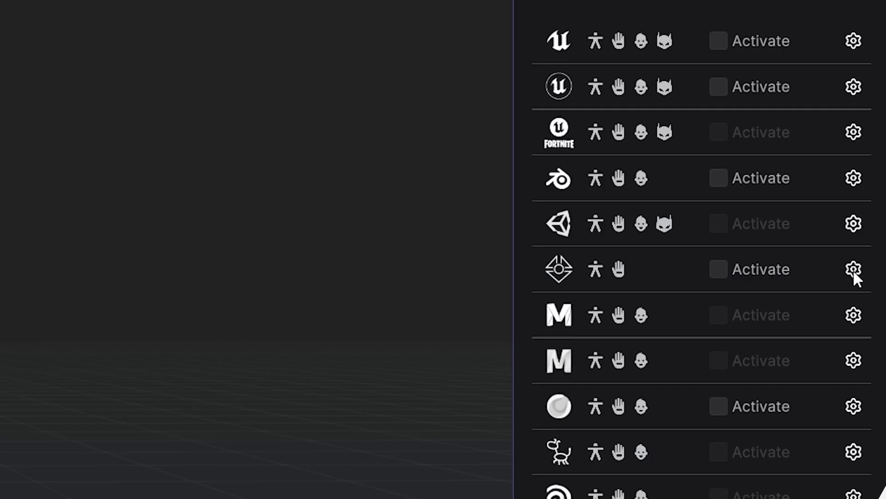
Step: Activate Rokoko Studio's iClone streaming target at 127.0.0.1, port 14043
left_click(854, 270)
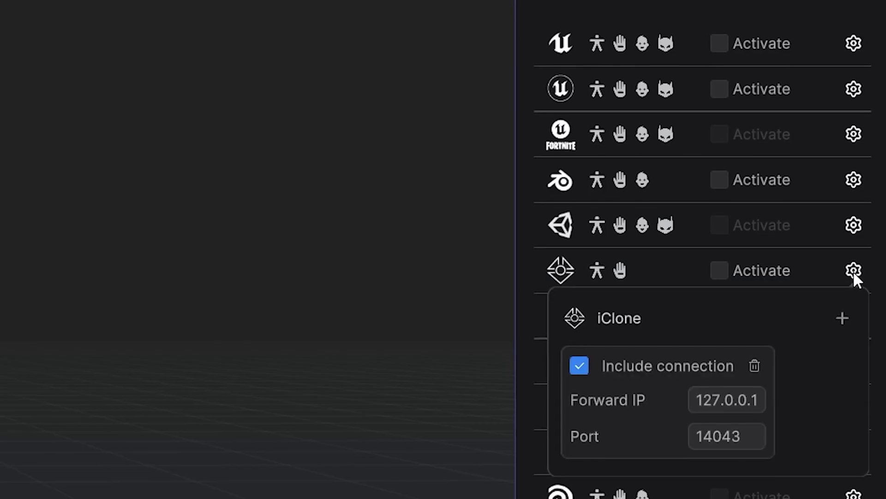
left_click(853, 272)
left_click(722, 271)
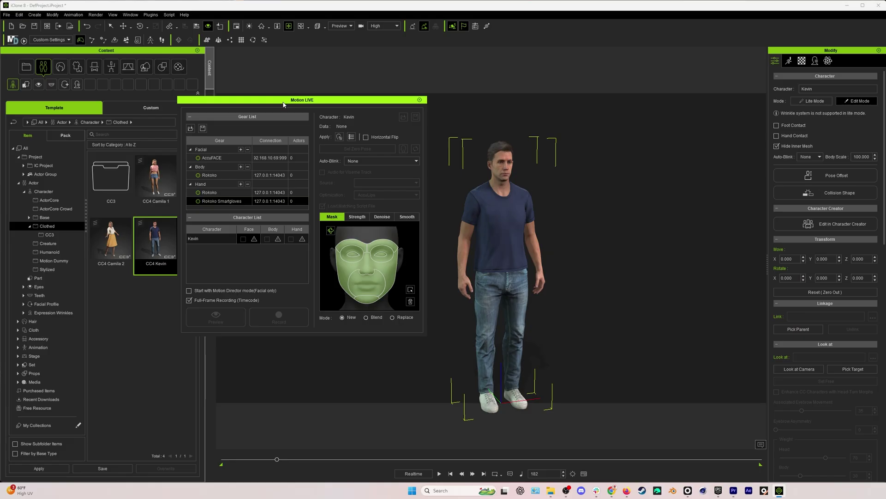
Step: Assign Rokoko_Body to Kevin's Body slot in Motion LIVE and start Preview
left_click_drag(283, 102, 256, 114)
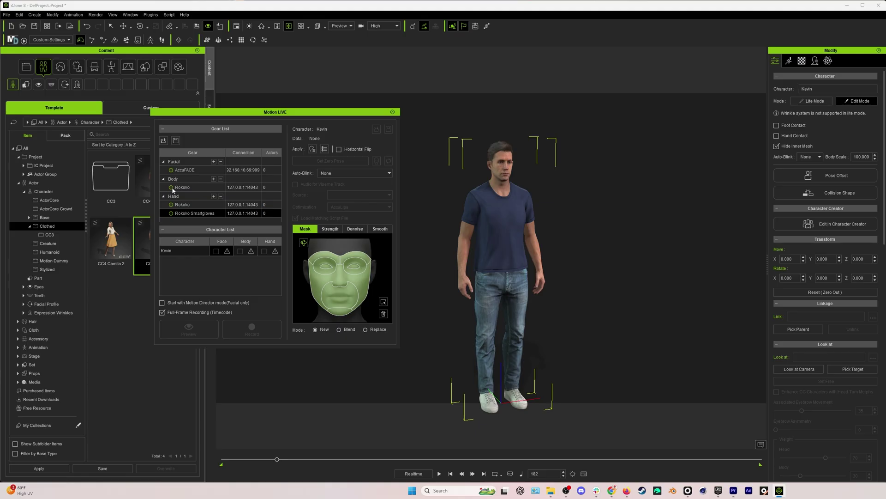
left_click(250, 251)
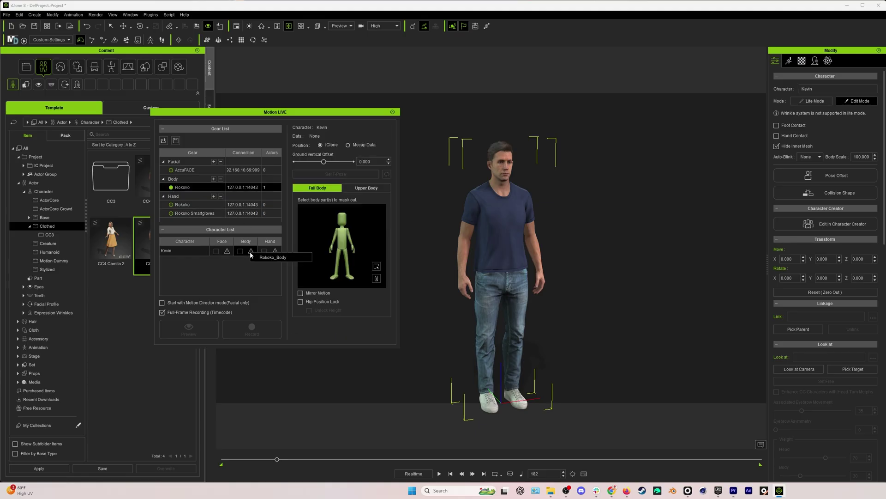
left_click(287, 256)
left_click(199, 329)
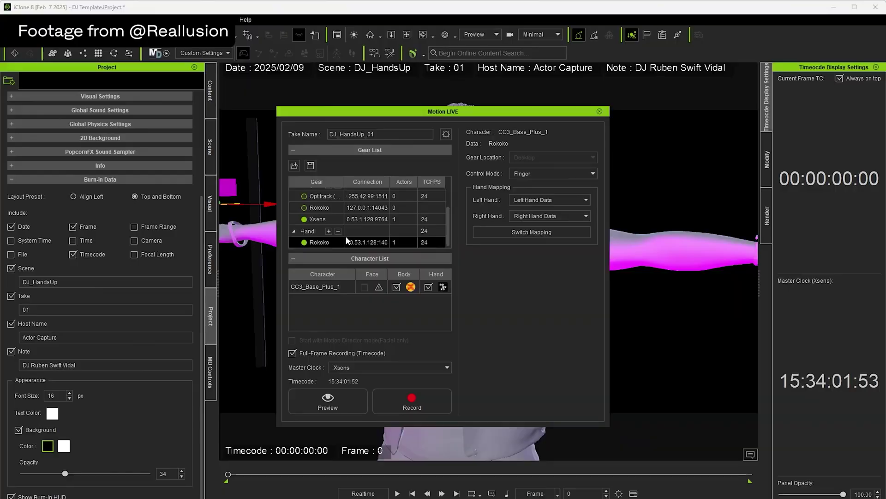
Step: Set the character's Hand device to Rokoko in Motion LIVE
left_click(411, 286)
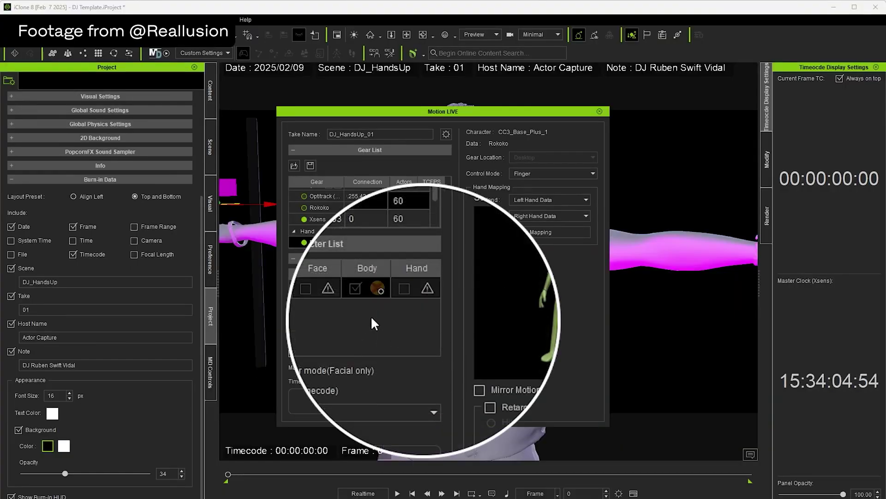
left_click(427, 289)
left_click(456, 300)
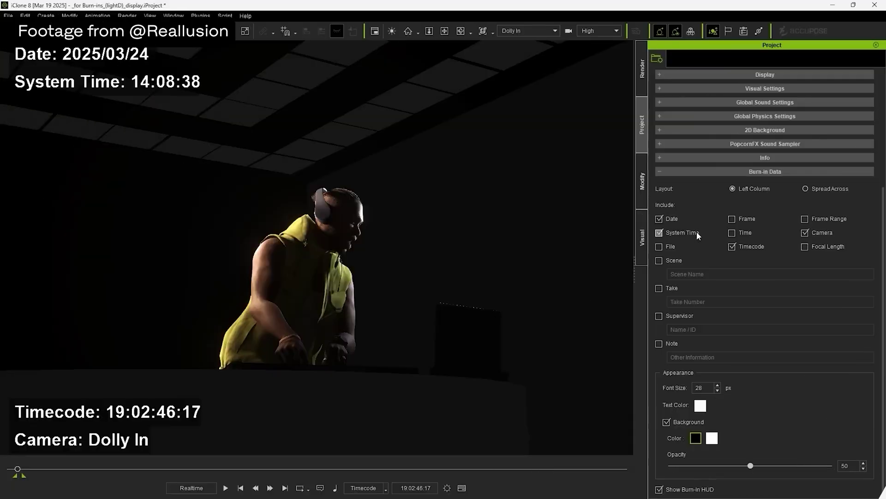
Step: Add time and focal length burn-in overlays, then align clip S9_01_D and its first frame to embedded timecode
left_click(732, 233)
left_click(804, 246)
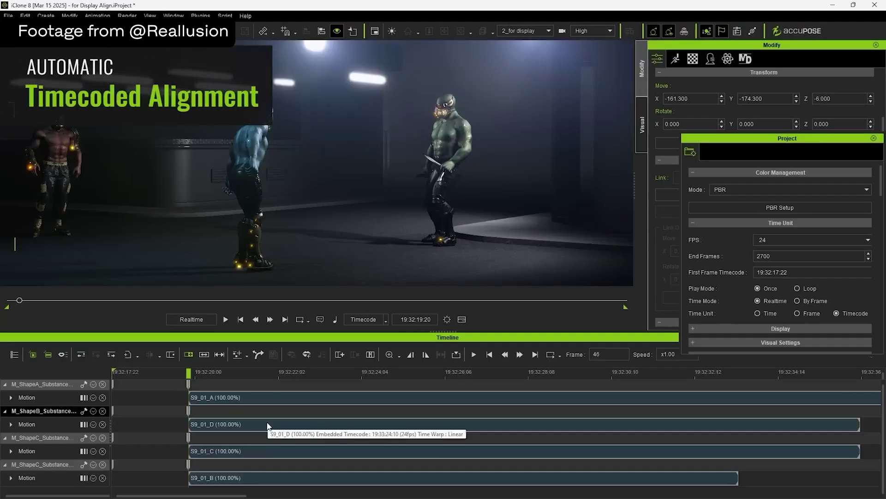
right_click(268, 424)
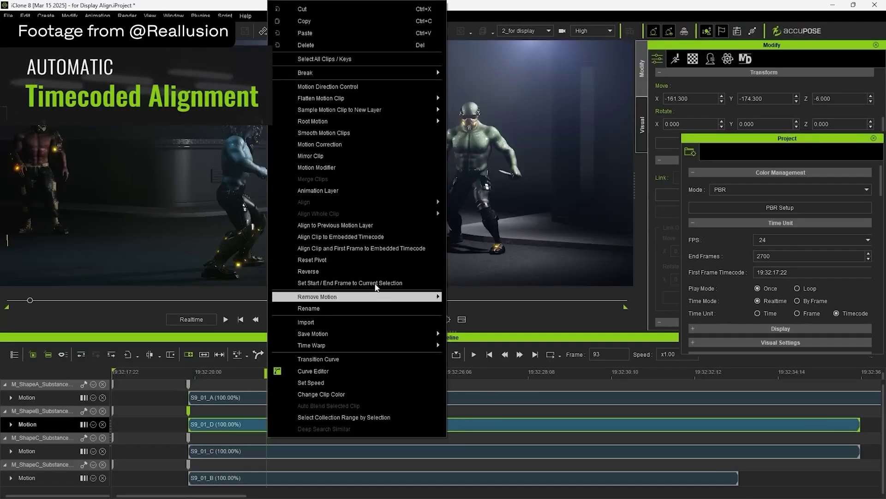
left_click(391, 250)
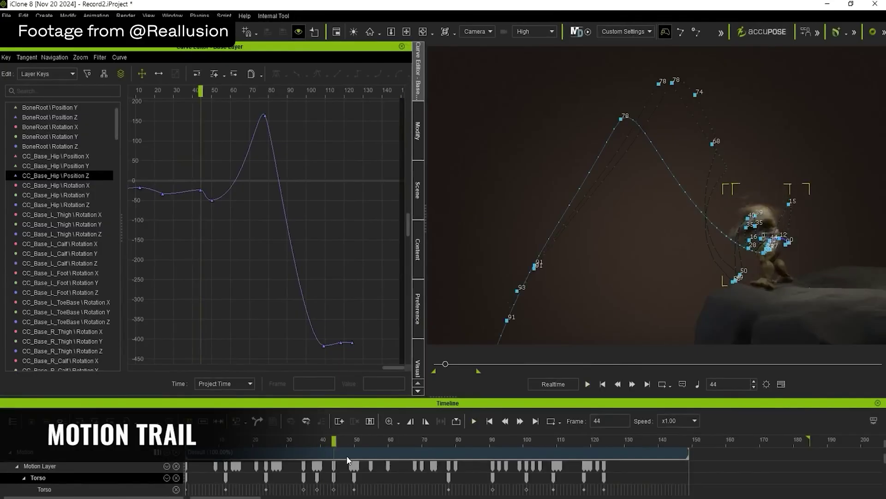
Step: Select the frame-50 and frame-78 keys and drag the peak tangent outward to flatten and widen the jump
left_click_drag(348, 460, 442, 452)
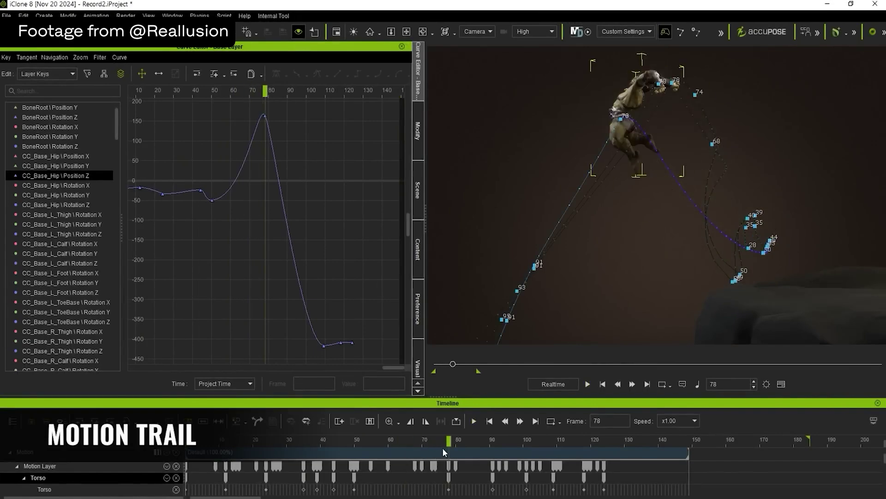
left_click(354, 478)
left_click(213, 200)
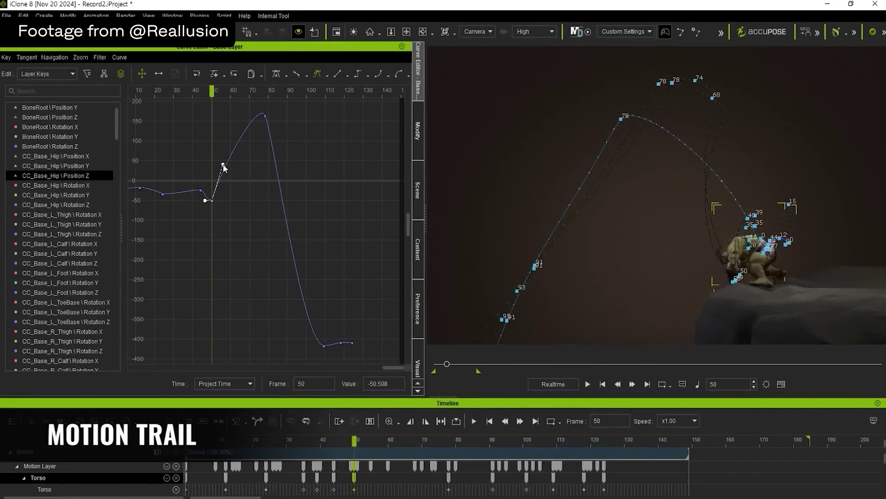
left_click(621, 118)
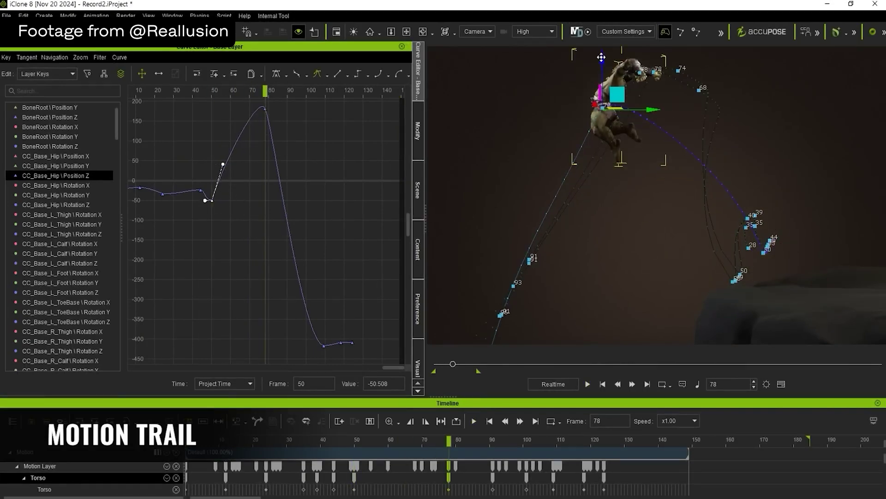
left_click_drag(286, 109, 318, 109)
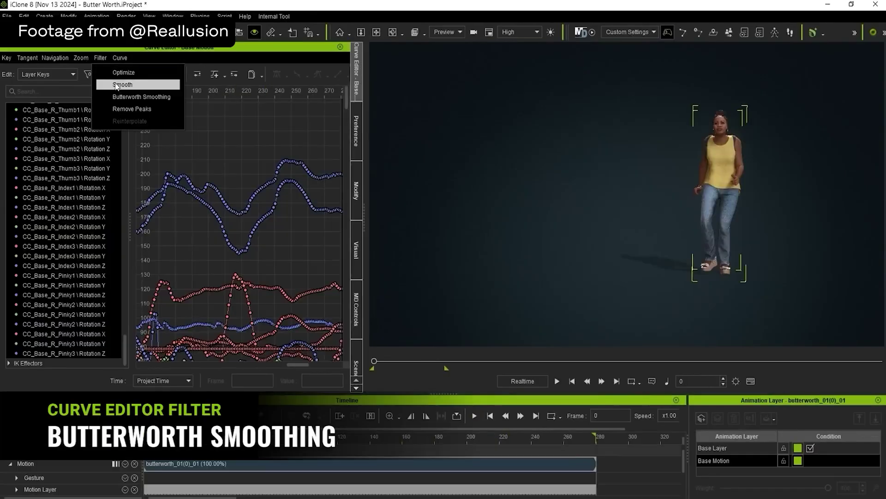
Step: Apply Butterworth Smoothing with Preview on and the cut-off raised to about 993
left_click(141, 96)
left_click(391, 295)
left_click_drag(402, 193, 458, 193)
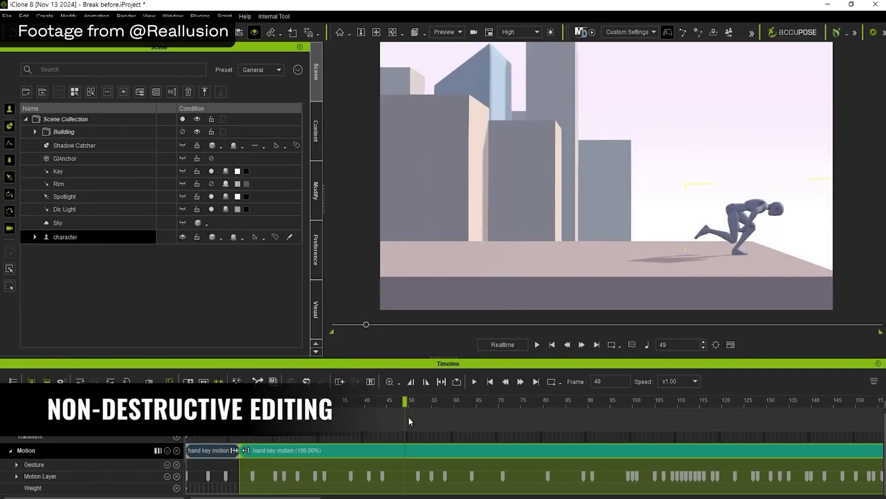
Step: Break the hand key clip at frame 49, delete the second part, and stretch the first back to full length
right_click(406, 453)
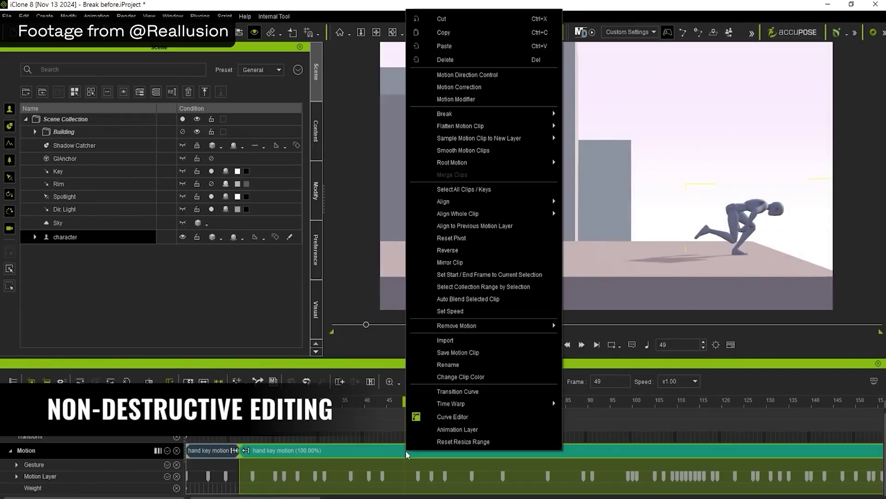
left_click(589, 116)
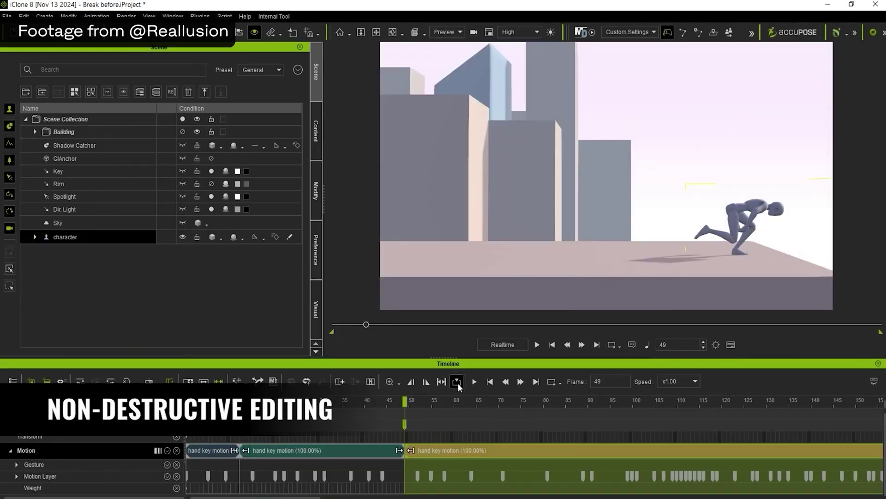
double_click(214, 450)
key("Delete")
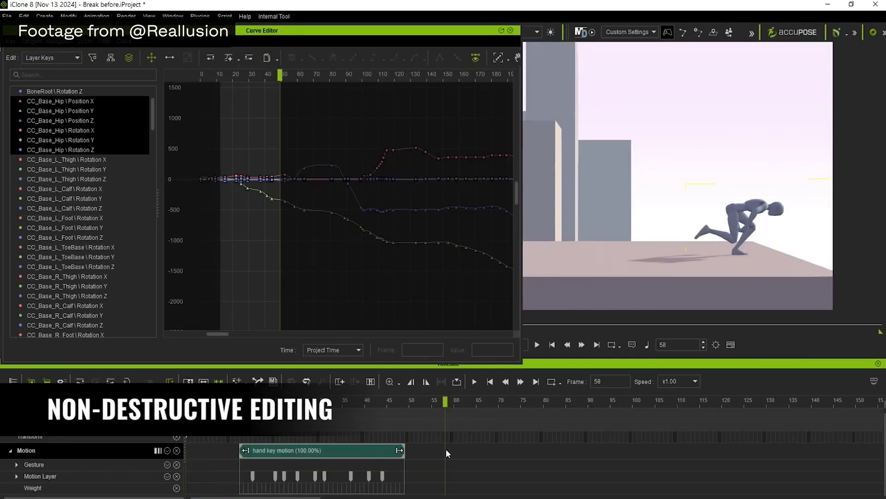
left_click_drag(404, 453, 700, 457)
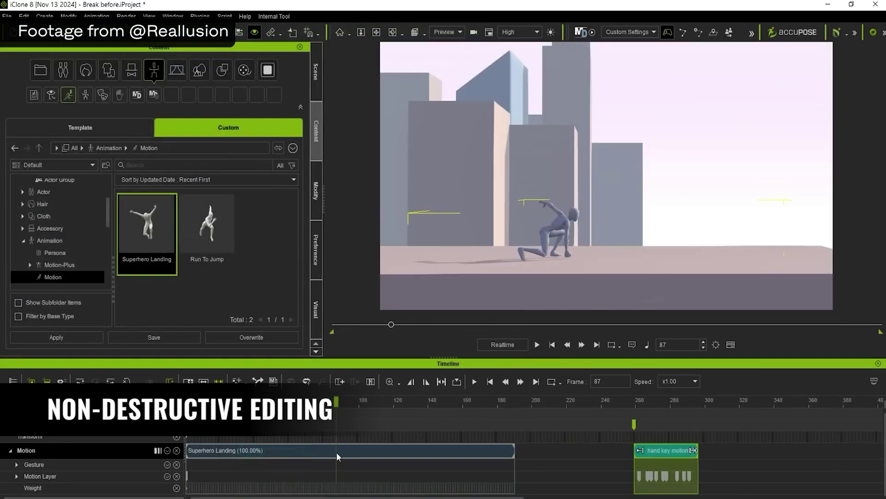
Step: Break the Superhero Landing clip at frame 87 and trim its end shorter
right_click(338, 456)
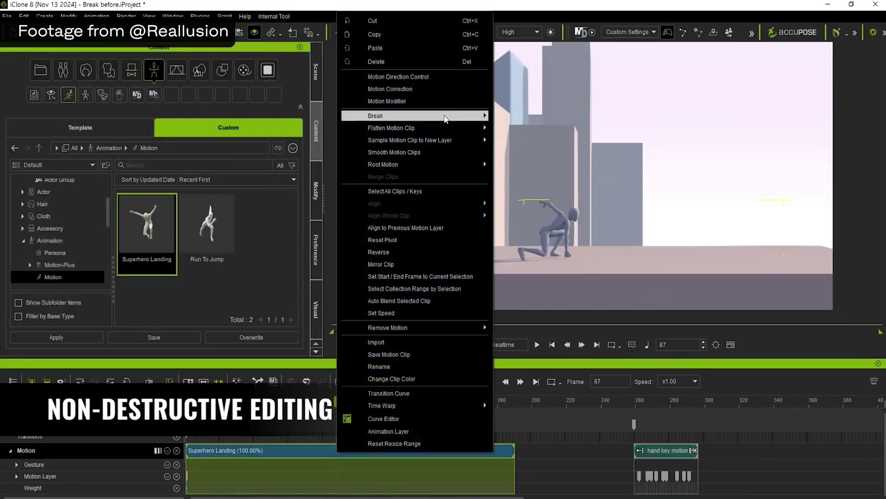
left_click(522, 117)
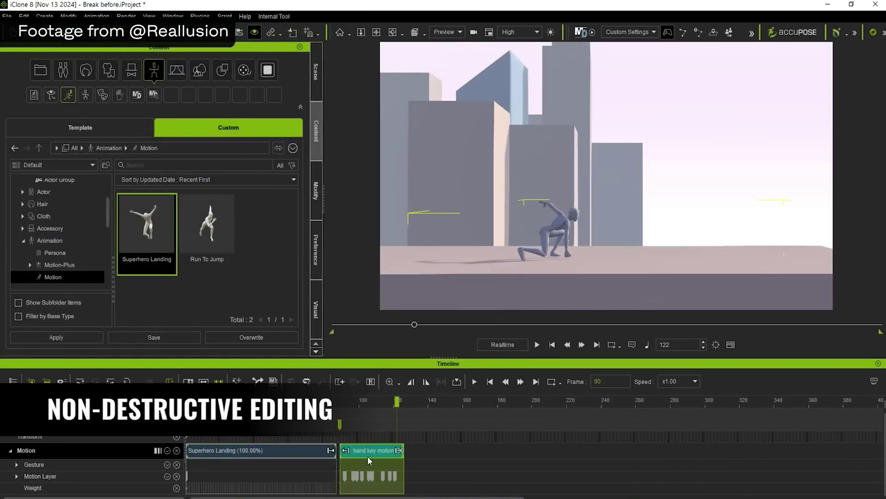
left_click_drag(330, 450, 300, 450)
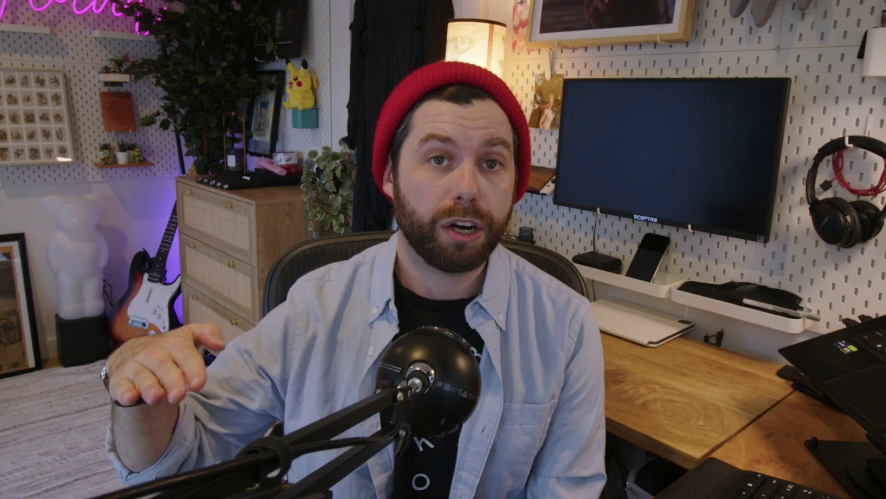